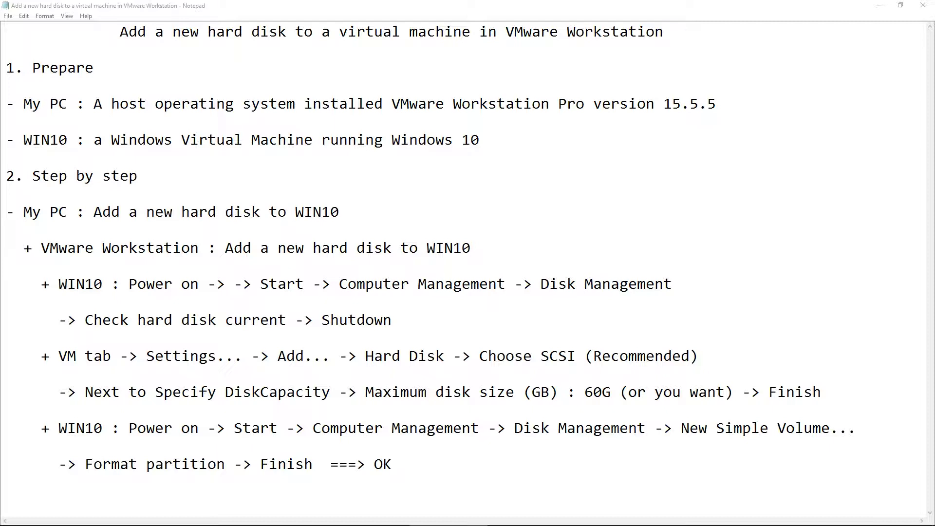
- Switch to VMware Workstation, power on the WIN10 virtual machine and show it in full screen
{"action": "key", "text": "alt+Tab"}
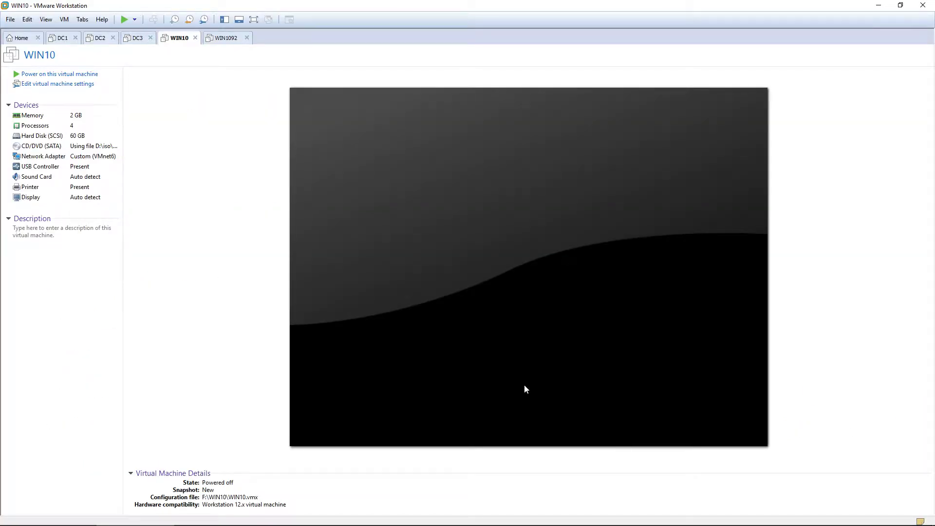
{"action": "left_click", "coordinate": [76, 73]}
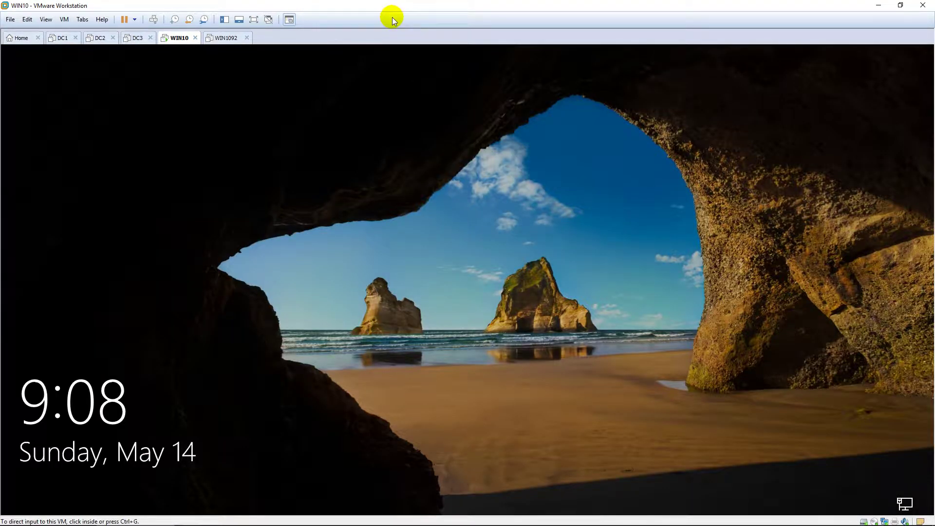
{"action": "left_click", "coordinate": [46, 20]}
{"action": "left_click", "coordinate": [66, 31]}
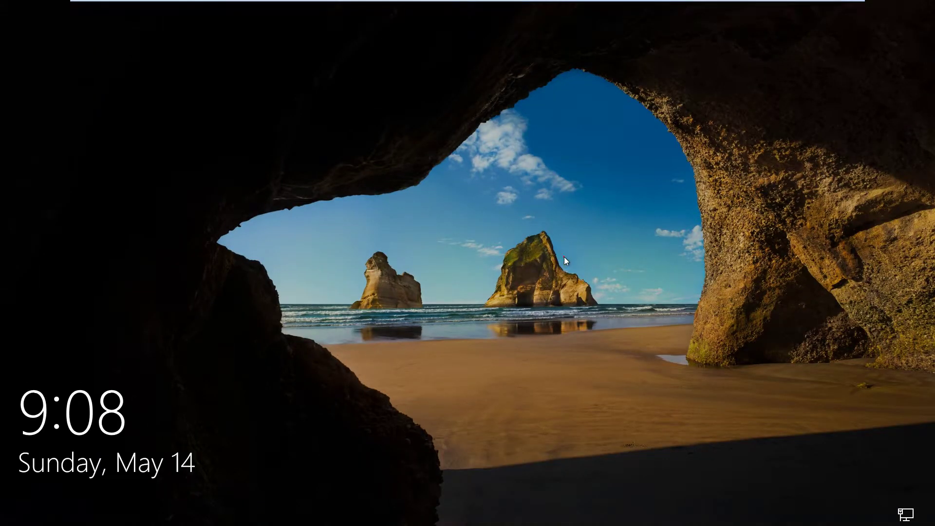
- Dismiss the Windows lock screen and sign in with the account password
{"action": "left_click", "coordinate": [564, 256]}
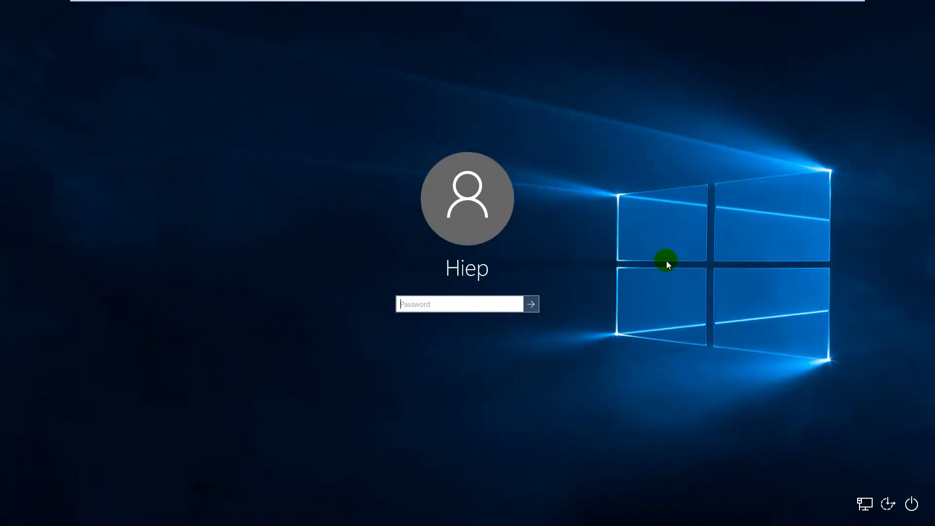
{"action": "type", "text": "••••••••"}
{"action": "key", "text": "Return"}
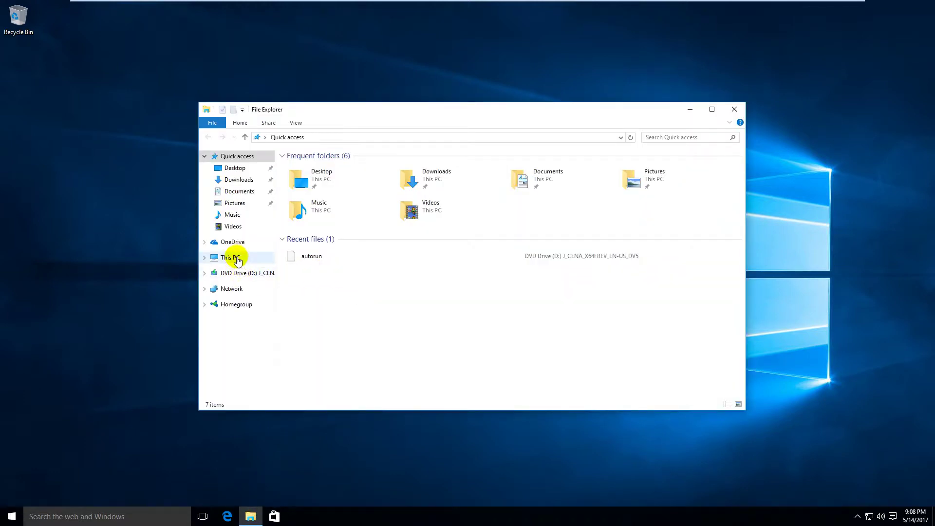
- Show This PC in File Explorer and check the existing SYS (C:) drive
{"action": "left_click", "coordinate": [237, 259]}
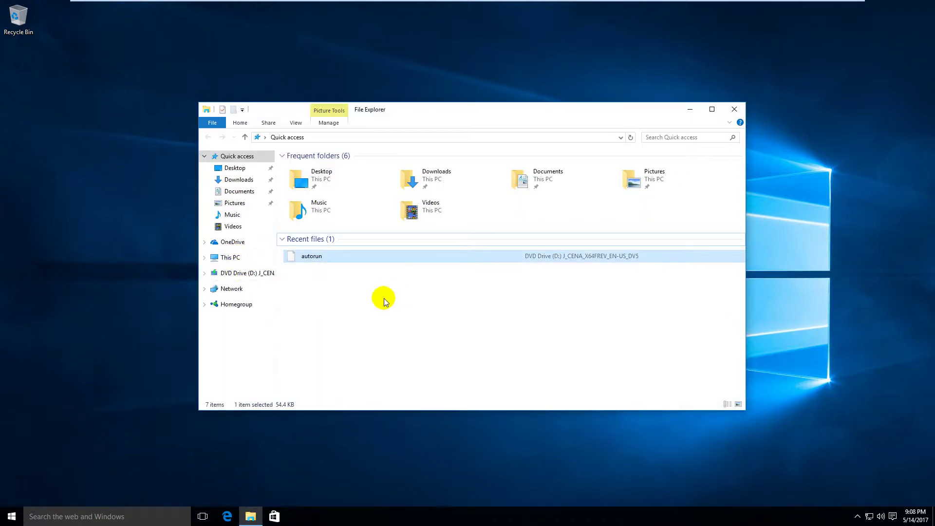
{"action": "left_click", "coordinate": [227, 259]}
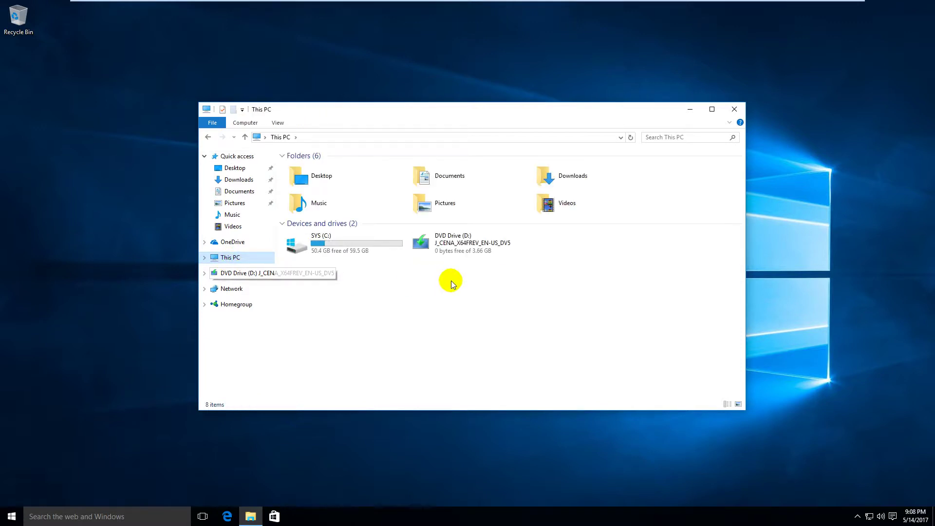
{"action": "left_click", "coordinate": [370, 251]}
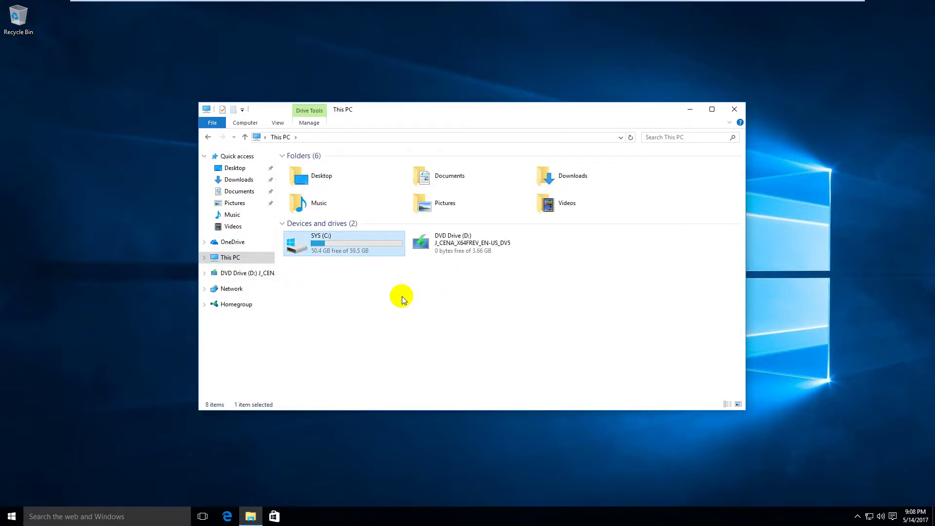
- Open Disk Management in a maximized Computer Management window and examine Disk 0's System Reserved and SYS (C:) partitions
{"action": "key", "text": "super"}
{"action": "type", "text": "c"}
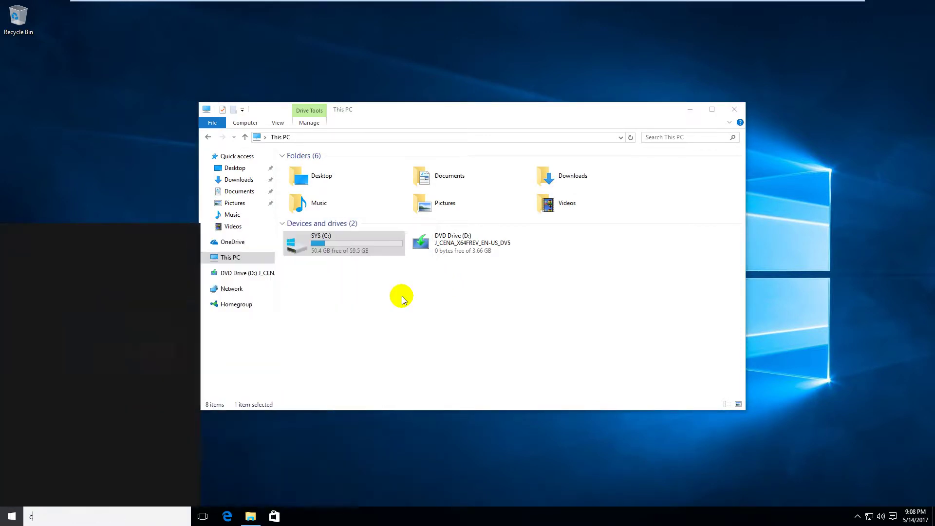
{"action": "type", "text": "omputer"}
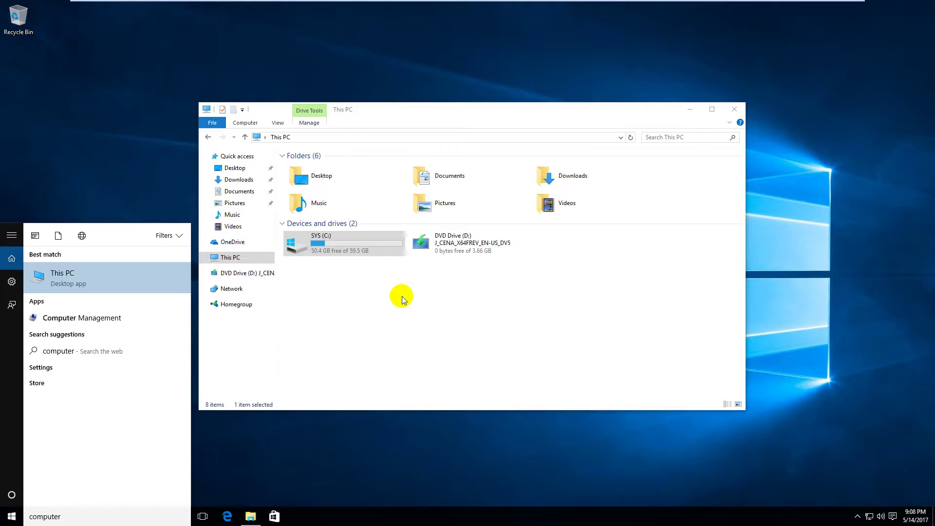
{"action": "type", "text": " m"}
{"action": "key", "text": "Escape"}
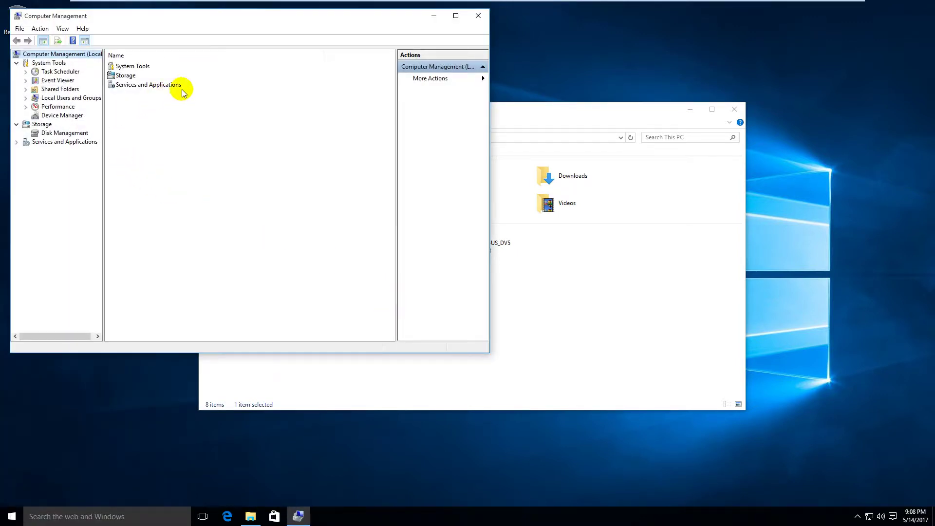
{"action": "left_click", "coordinate": [455, 16]}
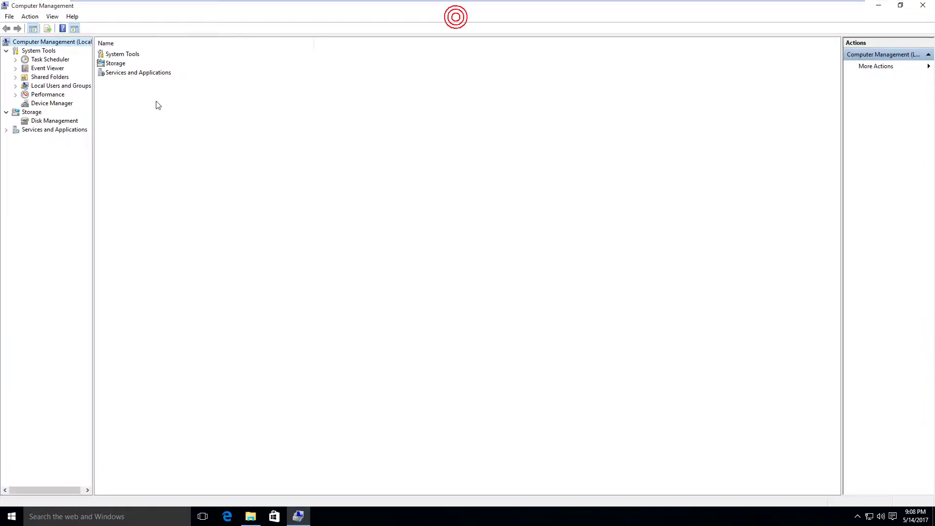
{"action": "left_click", "coordinate": [60, 123]}
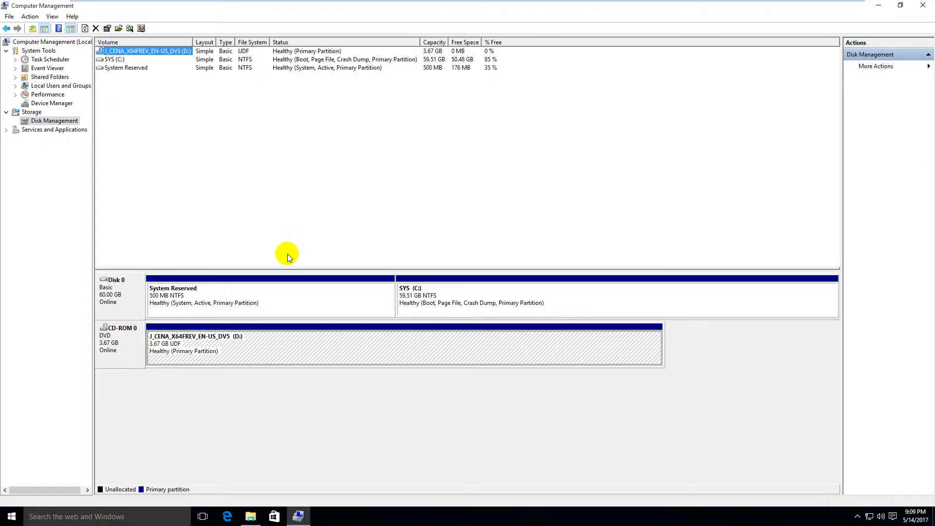
{"action": "left_click", "coordinate": [269, 296]}
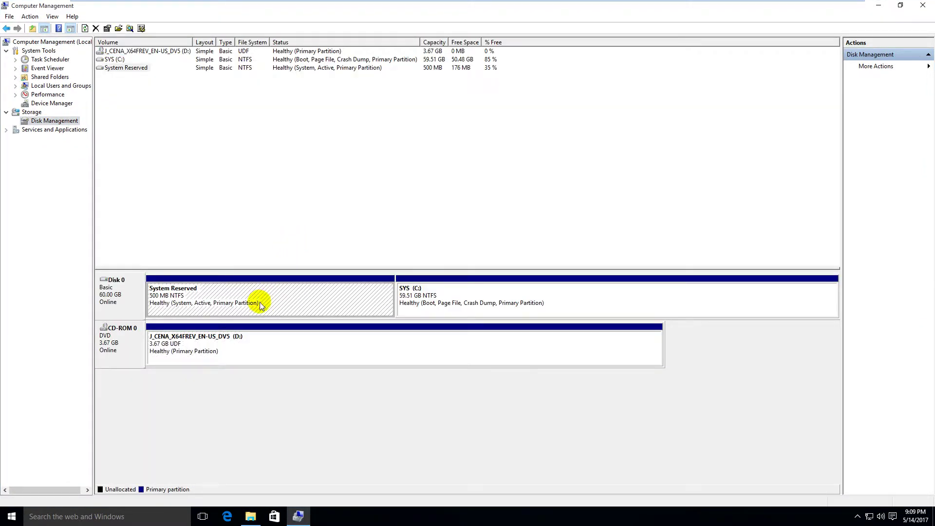
{"action": "left_click", "coordinate": [486, 302]}
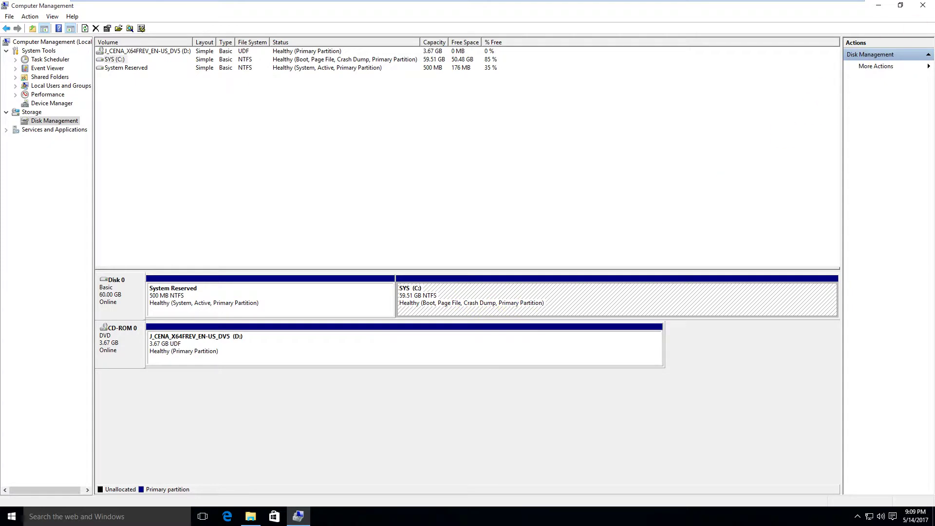
- Close Computer Management and File Explorer, and shut down Windows despite the apps still running
{"action": "left_click", "coordinate": [923, 5]}
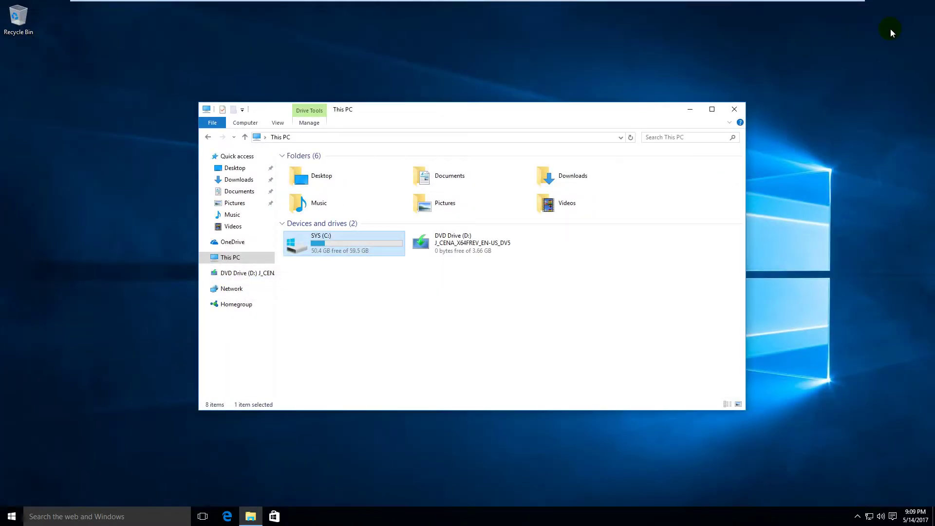
{"action": "left_click", "coordinate": [737, 110]}
{"action": "key", "text": "super"}
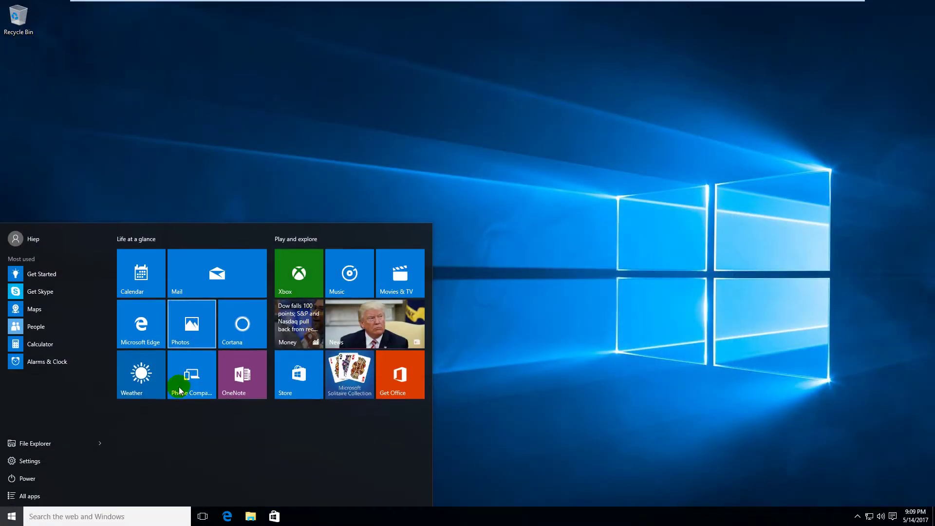
{"action": "left_click", "coordinate": [25, 479]}
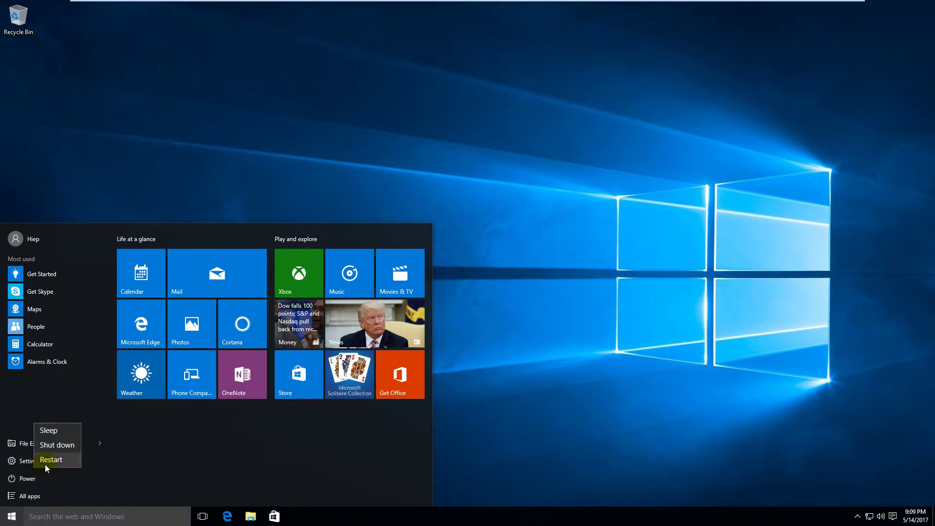
{"action": "left_click", "coordinate": [61, 446]}
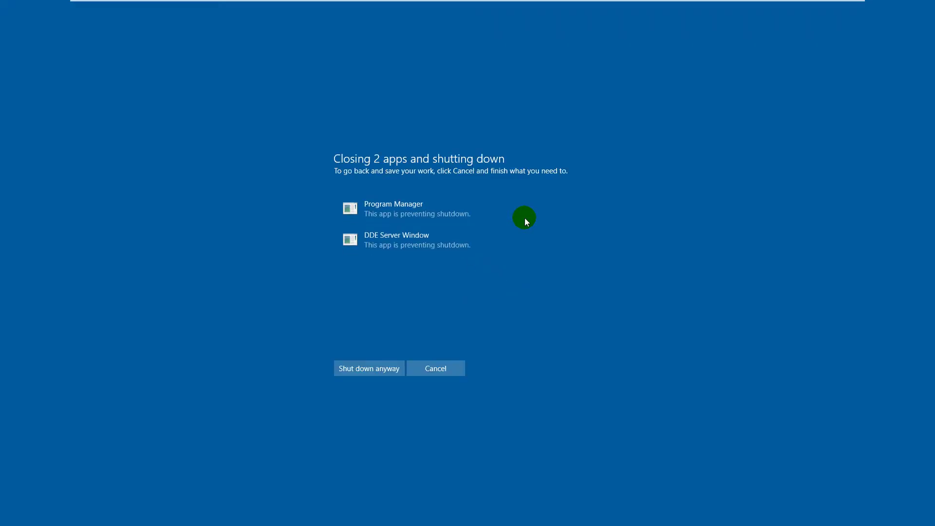
{"action": "left_click", "coordinate": [361, 369]}
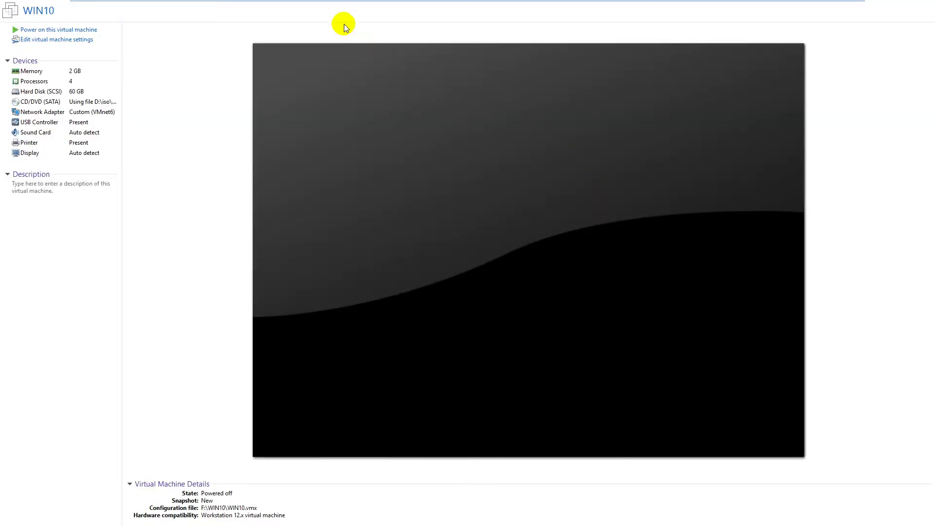
- Open the WIN10 virtual machine's settings and start adding new hardware of type Hard Disk
{"action": "mouse_move", "coordinate": [294, 1]}
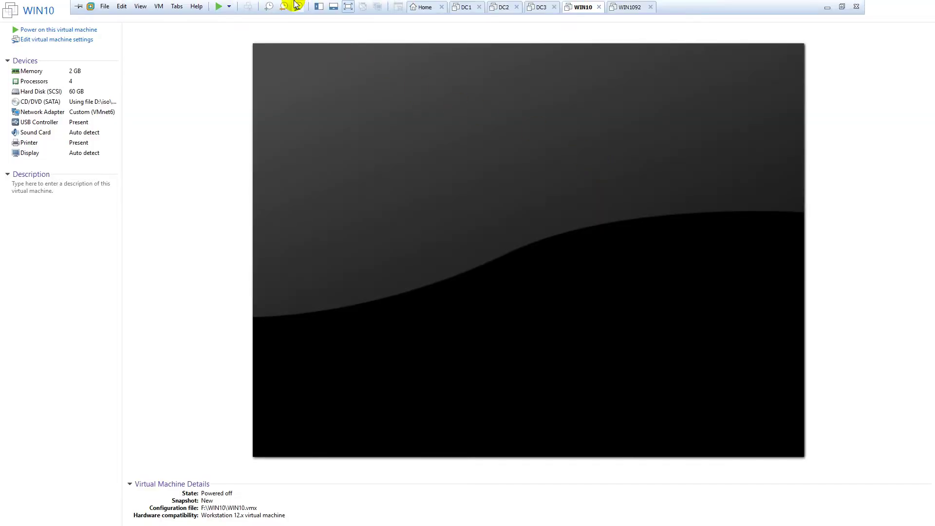
{"action": "left_click", "coordinate": [160, 7]}
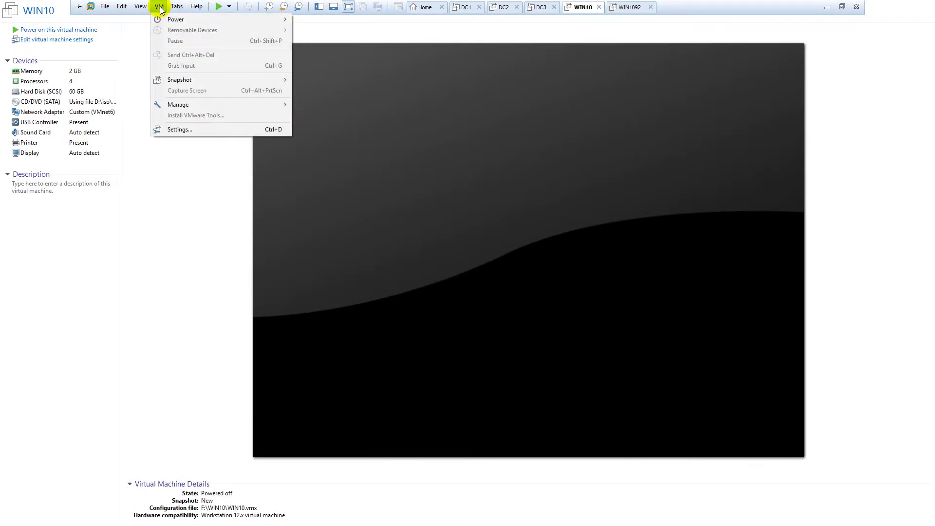
{"action": "left_click", "coordinate": [226, 129]}
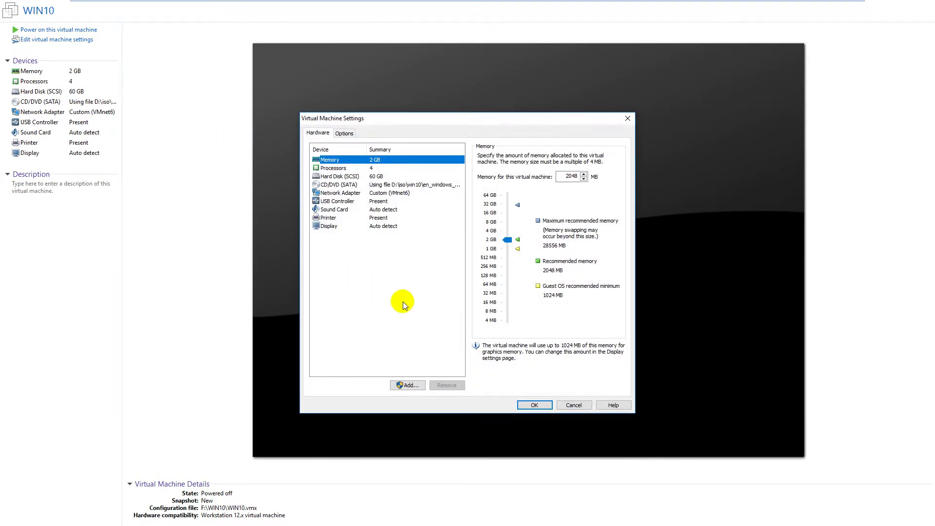
{"action": "left_click", "coordinate": [408, 385]}
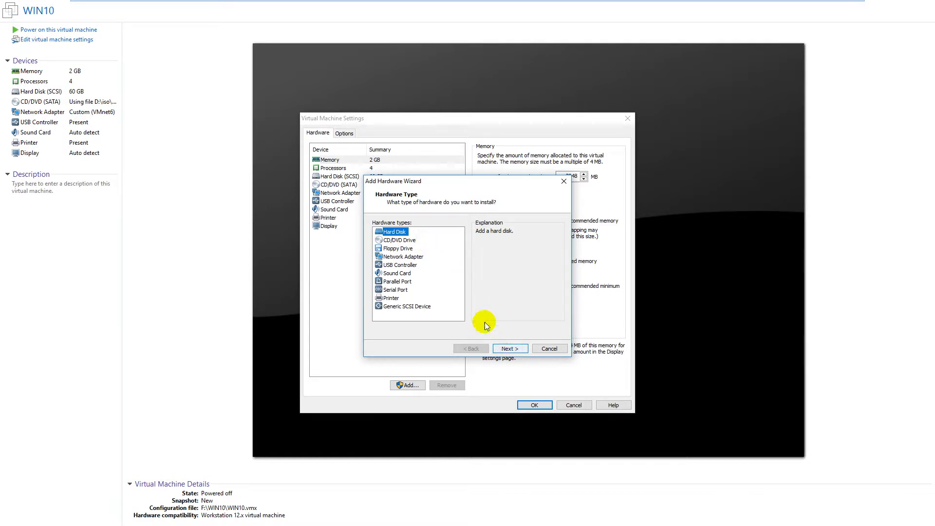
{"action": "left_click", "coordinate": [508, 349]}
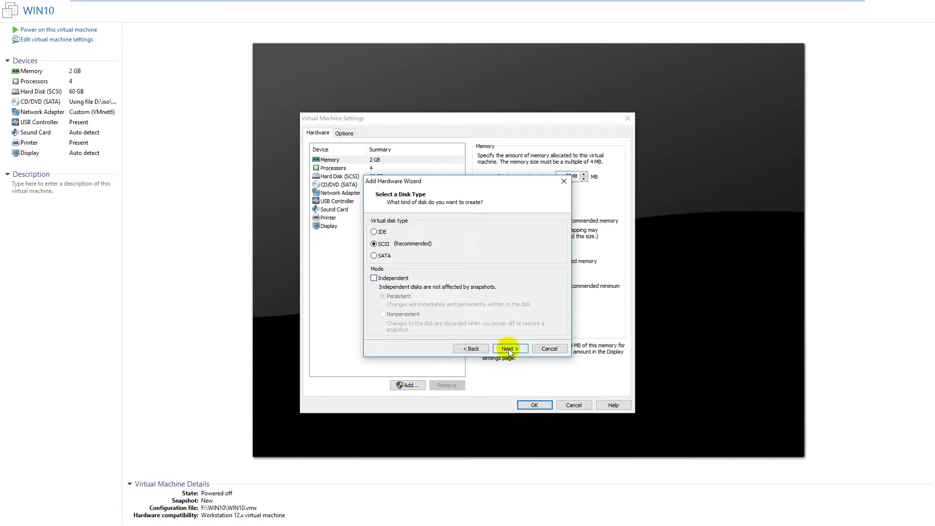
- Create a new SCSI virtual disk of 60 GB, split into multiple files as WIN10-2.vmdk, and save the machine settings
{"action": "left_click", "coordinate": [508, 349]}
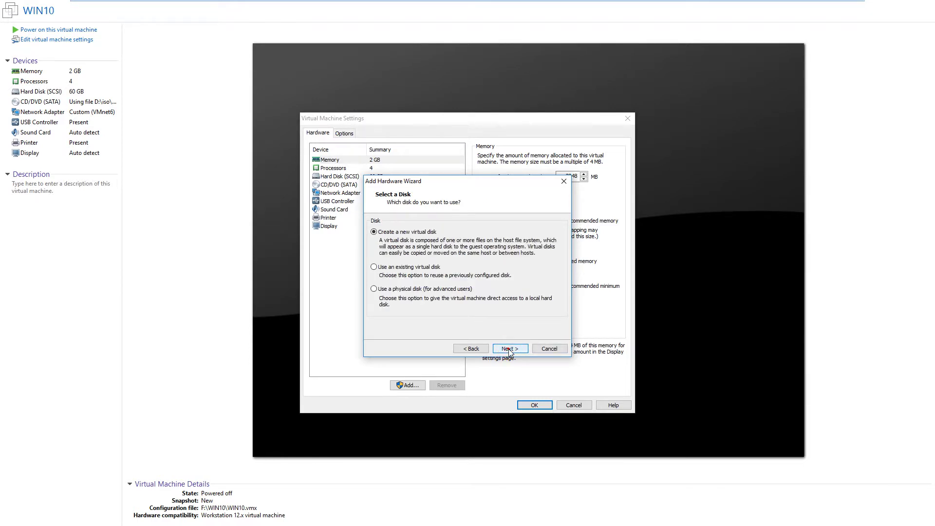
{"action": "left_click", "coordinate": [509, 348]}
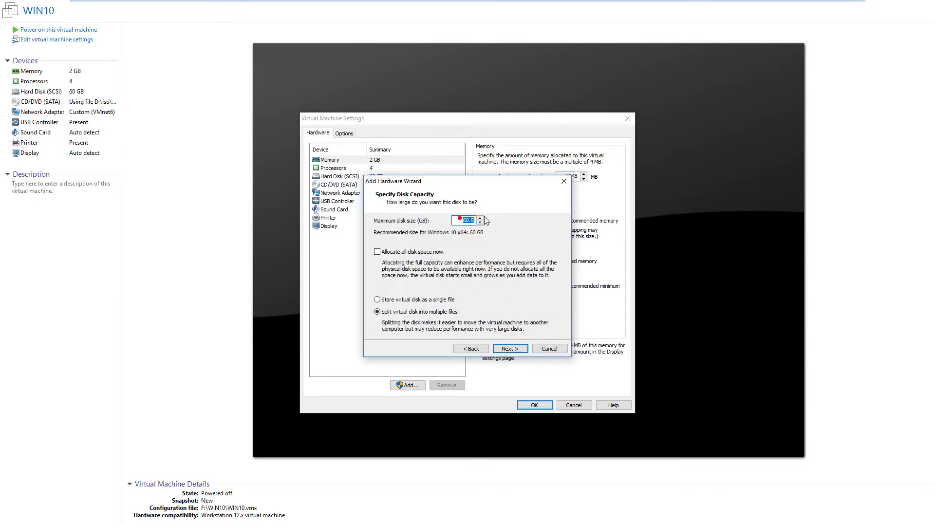
{"action": "type", "text": "60"}
{"action": "left_click", "coordinate": [510, 348]}
{"action": "left_click", "coordinate": [510, 348]}
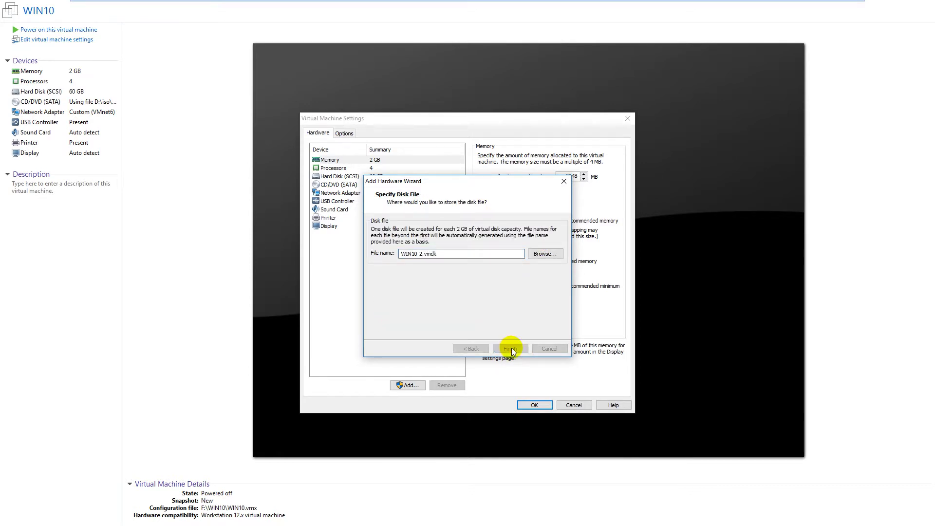
{"action": "left_click", "coordinate": [533, 407]}
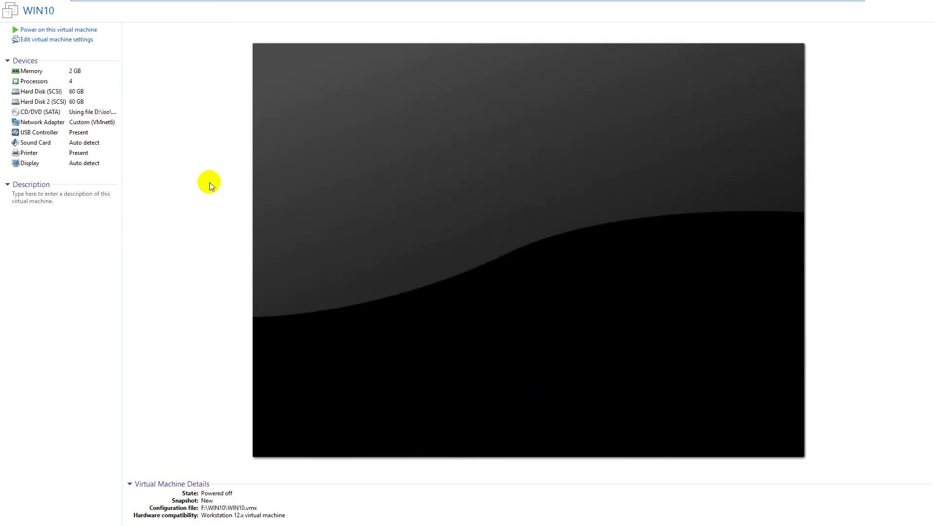
- Power on the WIN10 virtual machine again and sign in to Windows with the account password
{"action": "left_click", "coordinate": [75, 31]}
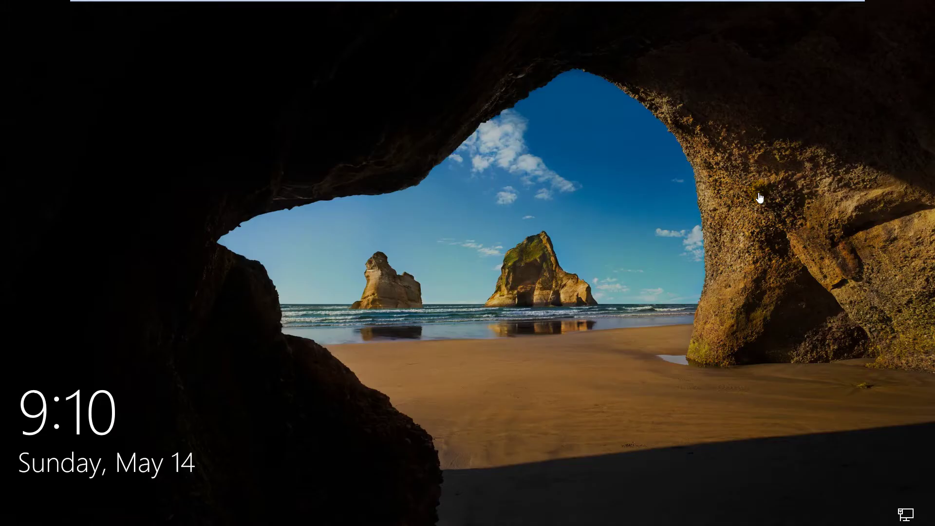
{"action": "left_click", "coordinate": [644, 230]}
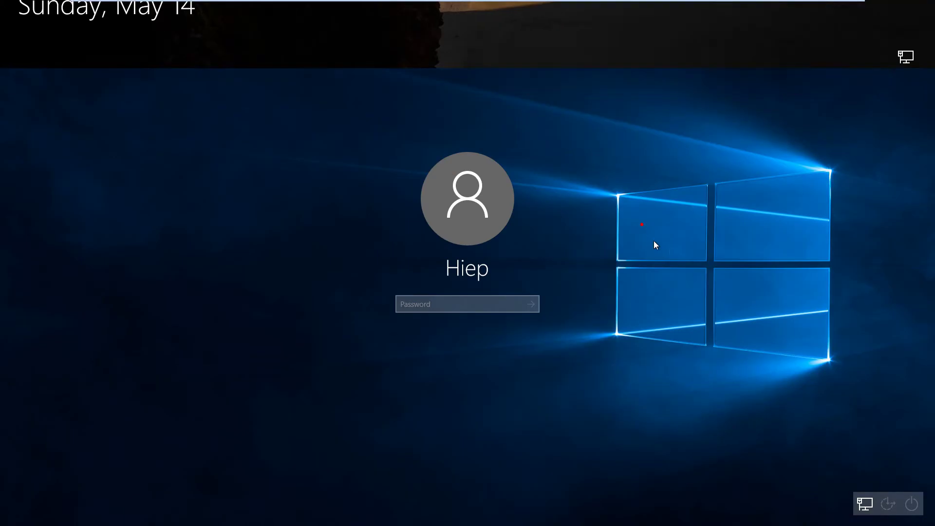
{"action": "type", "text": "•••••••"}
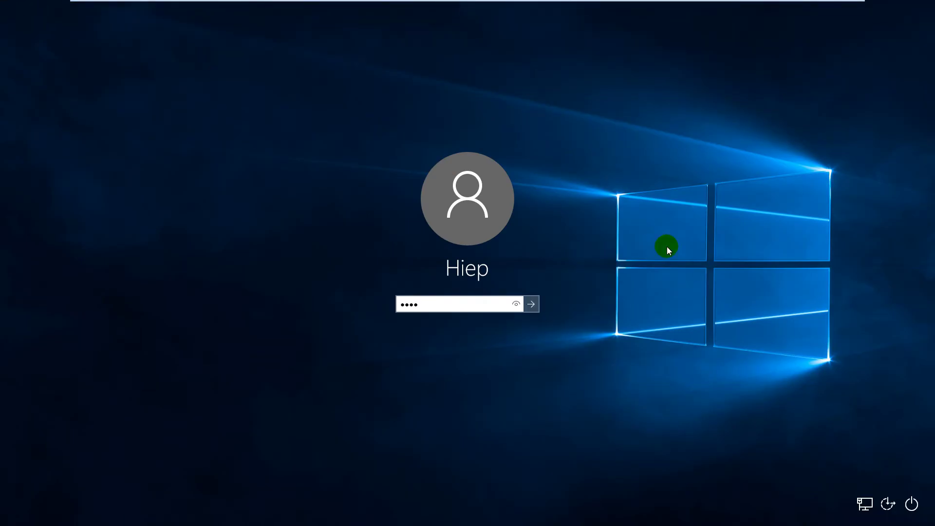
{"action": "key", "text": "Return"}
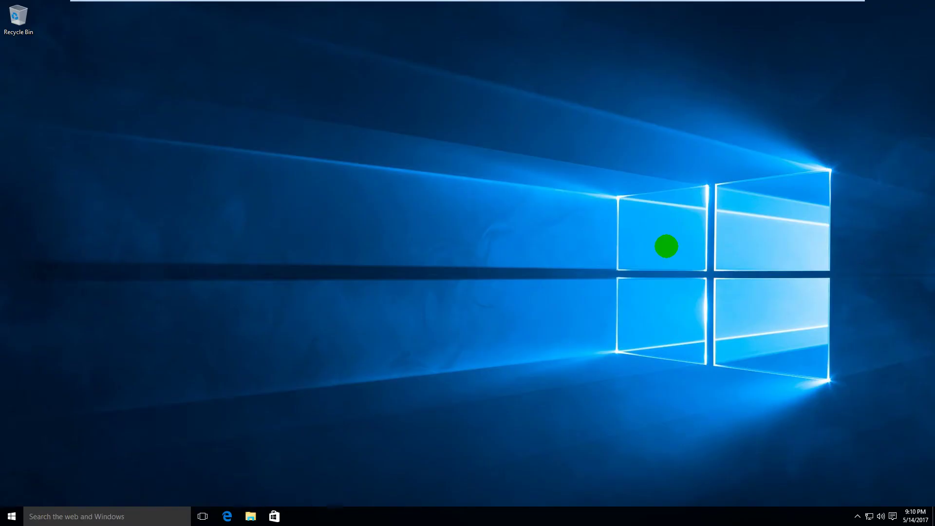
- Refresh the desktop and show This PC in File Explorer to check which drives are available
{"action": "right_click", "coordinate": [513, 253]}
{"action": "left_click", "coordinate": [540, 282]}
{"action": "left_click", "coordinate": [250, 516]}
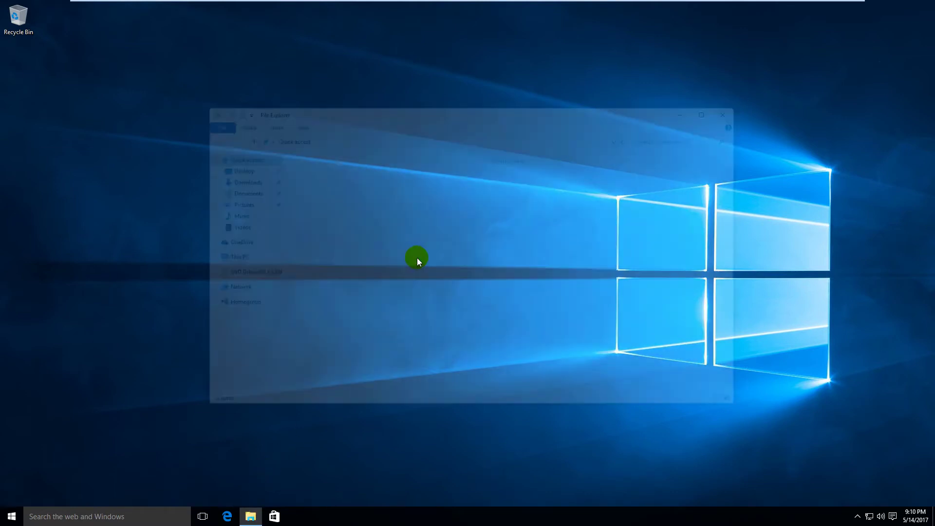
{"action": "left_click", "coordinate": [231, 257]}
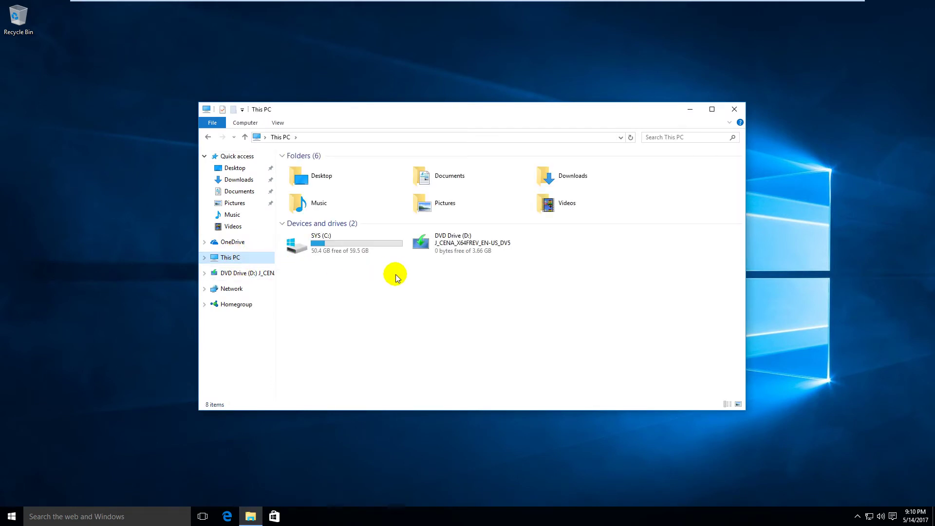
- Open Disk Management within a maximized Computer Management window and initialize Disk 1 with the MBR partition style
{"action": "key", "text": "super"}
{"action": "type", "text": "co"}
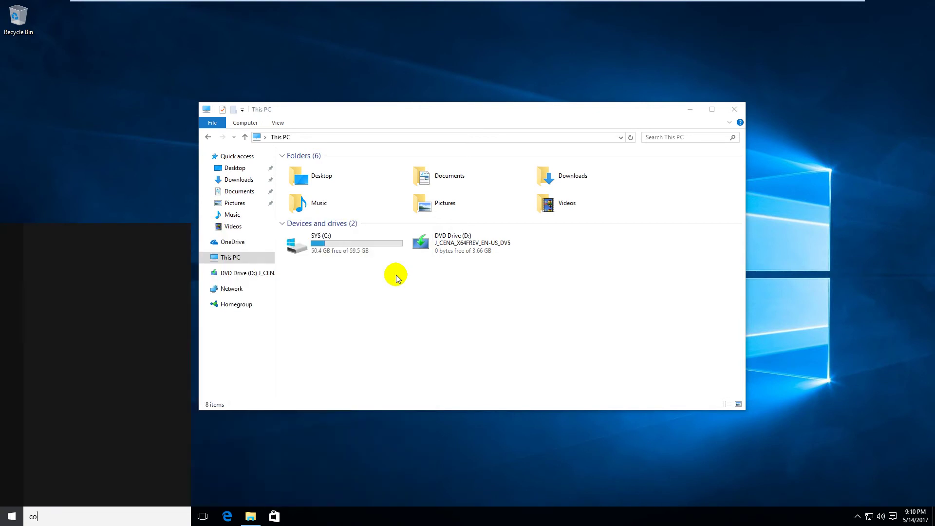
{"action": "type", "text": "mputer ma"}
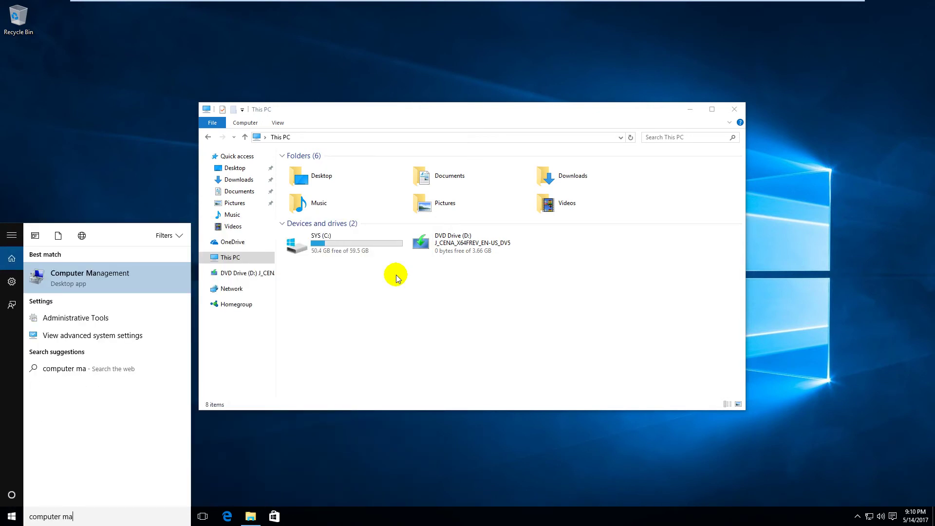
{"action": "left_click", "coordinate": [140, 278]}
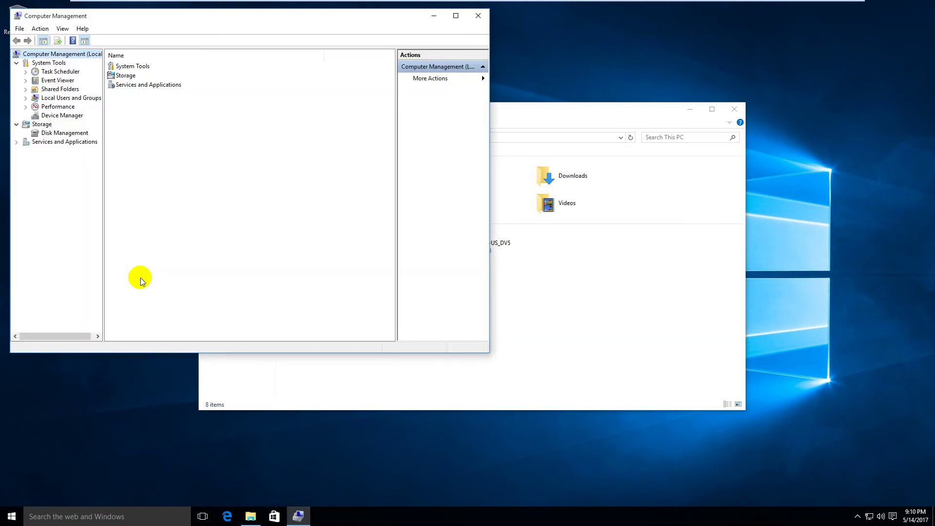
{"action": "left_click", "coordinate": [56, 117]}
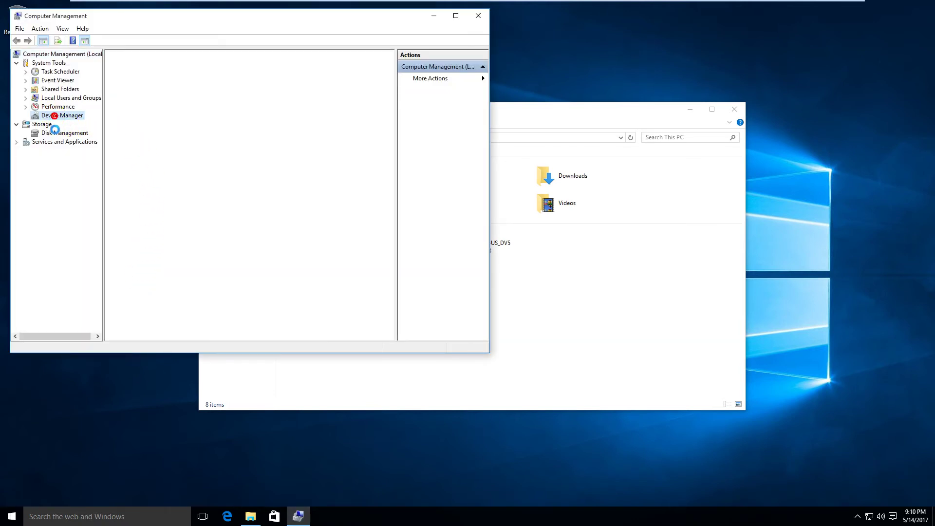
{"action": "left_click", "coordinate": [54, 133]}
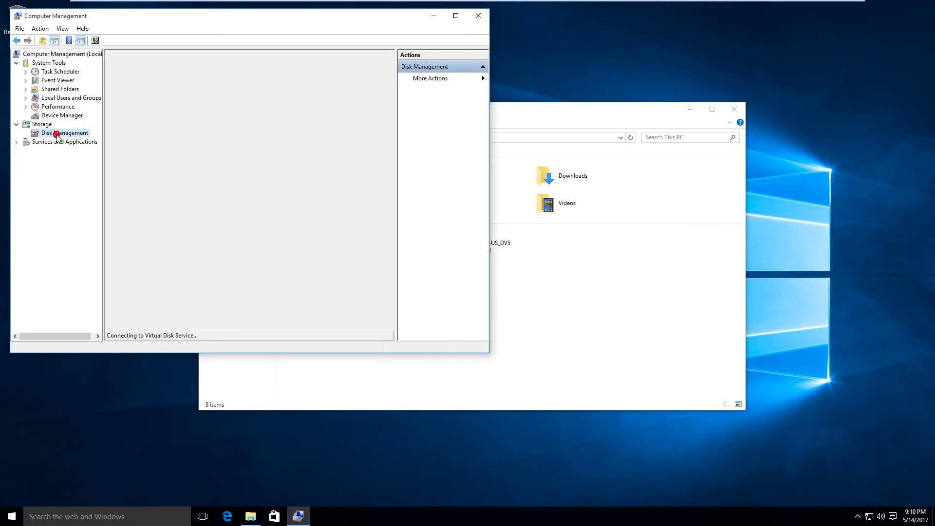
{"action": "left_click", "coordinate": [456, 15]}
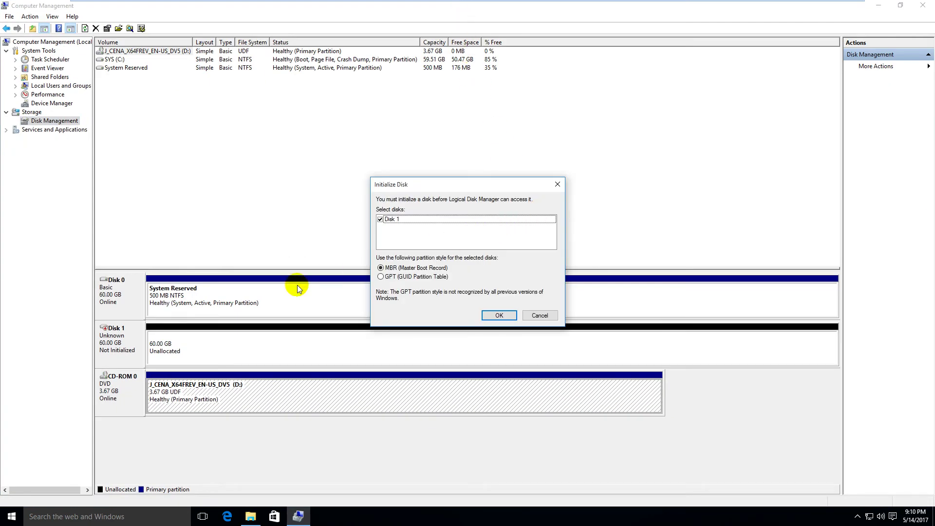
{"action": "left_click", "coordinate": [506, 314]}
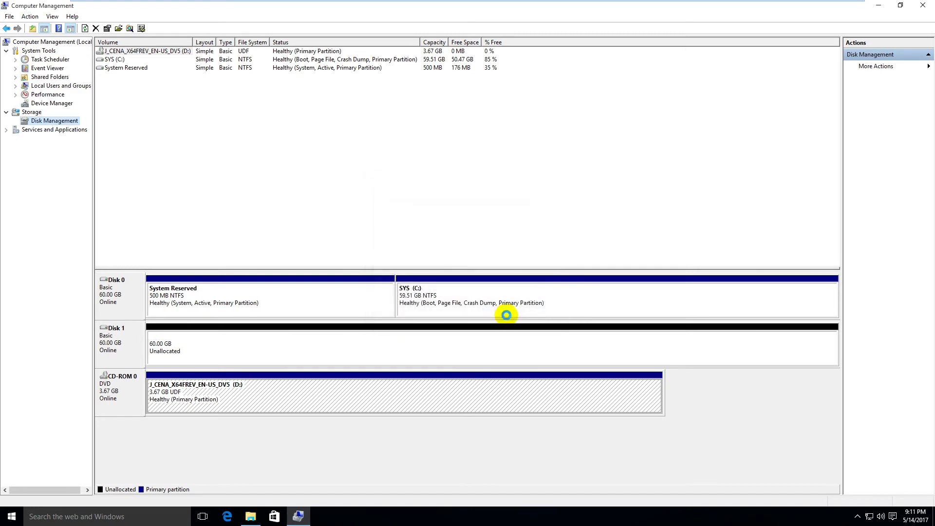
- Create a simple volume in Disk 1's unallocated space with drive letter E, quick-formatted as NTFS and labelled DATA
{"action": "left_click", "coordinate": [221, 344]}
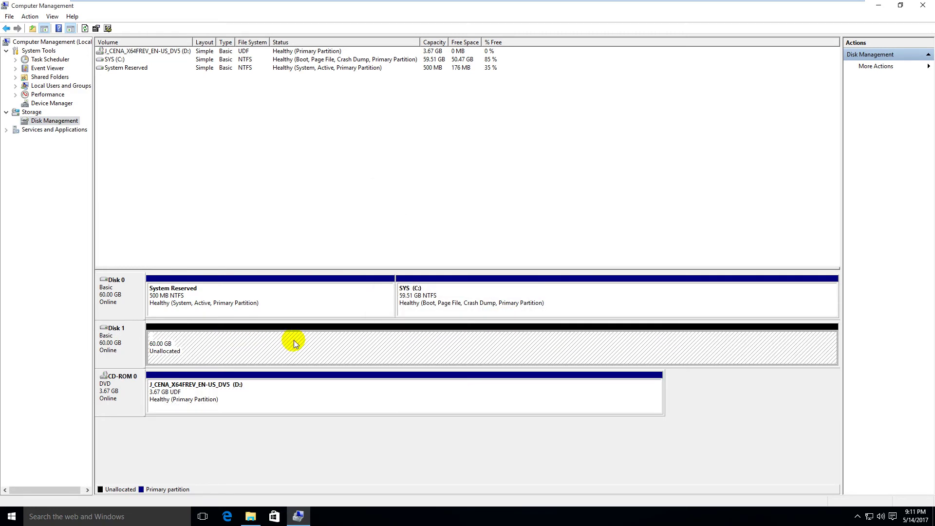
{"action": "right_click", "coordinate": [330, 340]}
{"action": "left_click", "coordinate": [366, 344]}
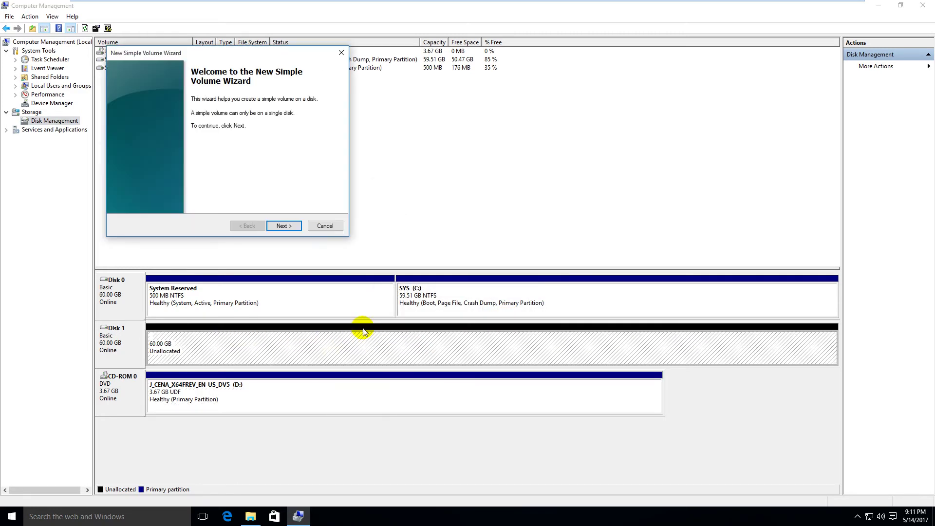
{"action": "left_click", "coordinate": [283, 226]}
{"action": "left_click", "coordinate": [285, 226]}
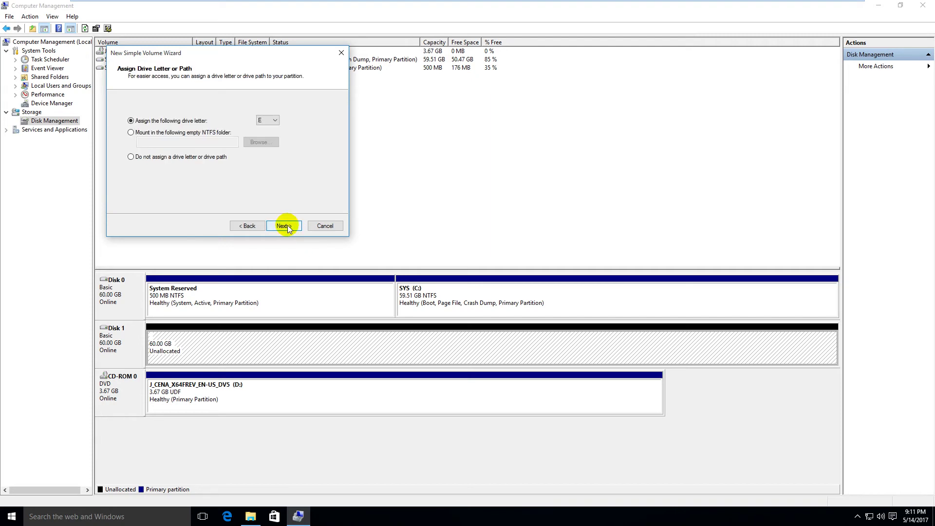
{"action": "left_click", "coordinate": [285, 226]}
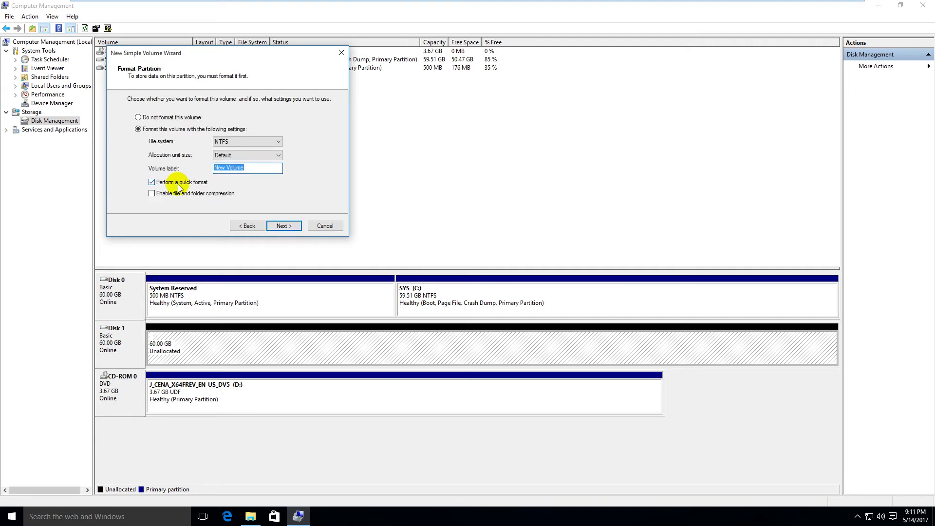
{"action": "type", "text": "DATA"}
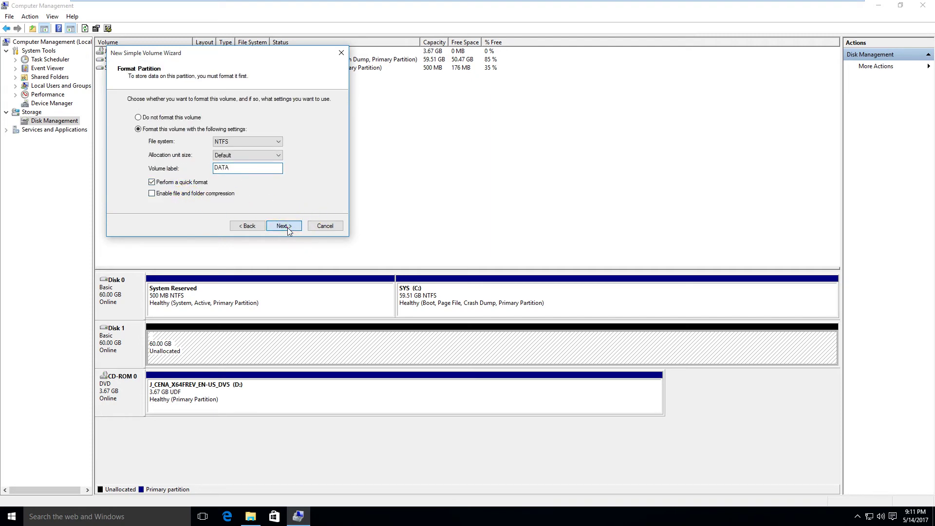
{"action": "left_click", "coordinate": [286, 225]}
{"action": "left_click", "coordinate": [286, 226]}
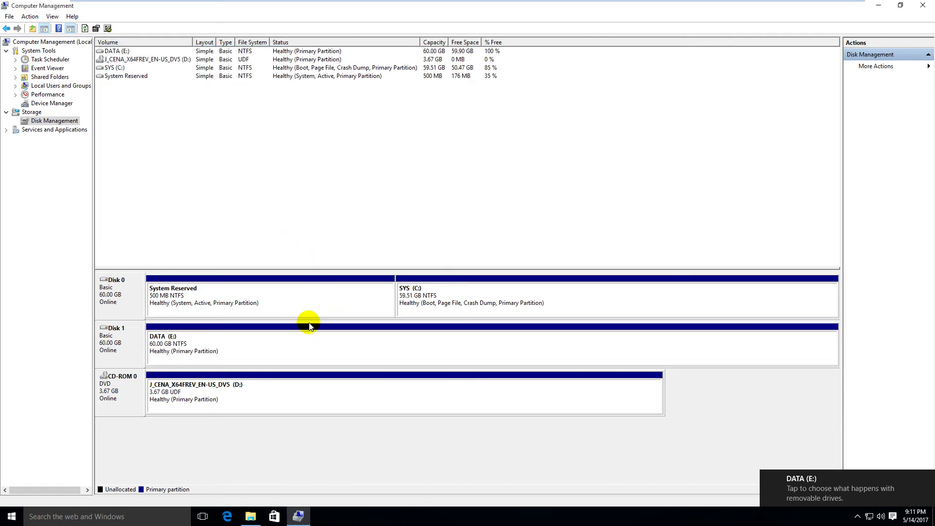
- Check the new volume on Disk 1, close Computer Management and select the DATA (E:) drive in This PC
{"action": "left_click", "coordinate": [306, 347]}
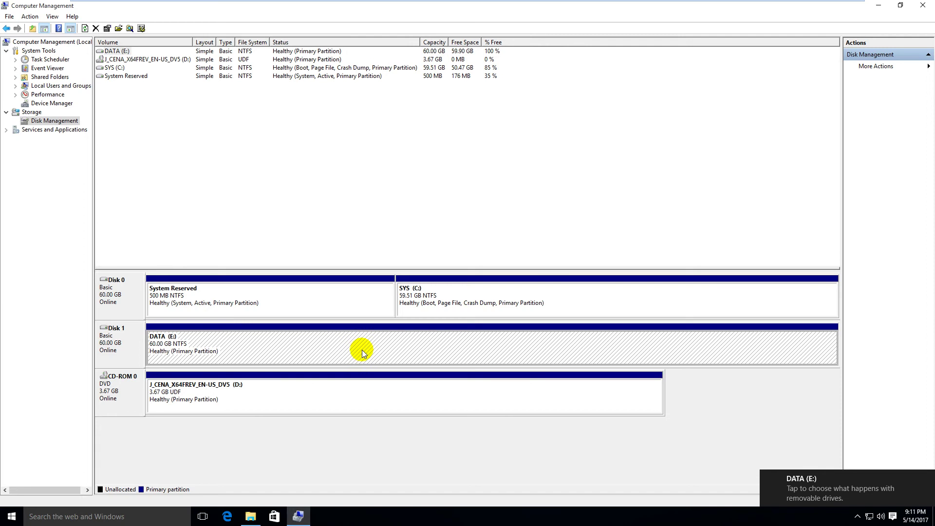
{"action": "left_click", "coordinate": [923, 5]}
{"action": "left_click", "coordinate": [580, 243]}
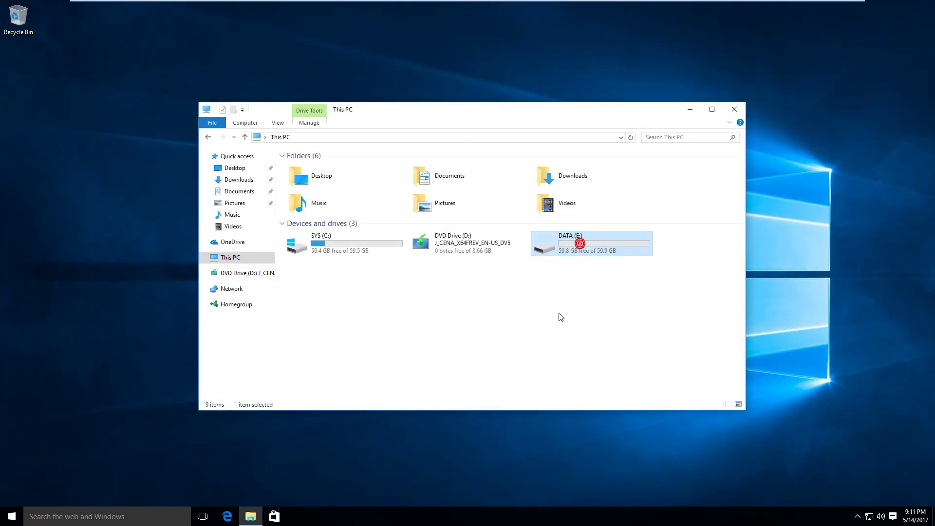